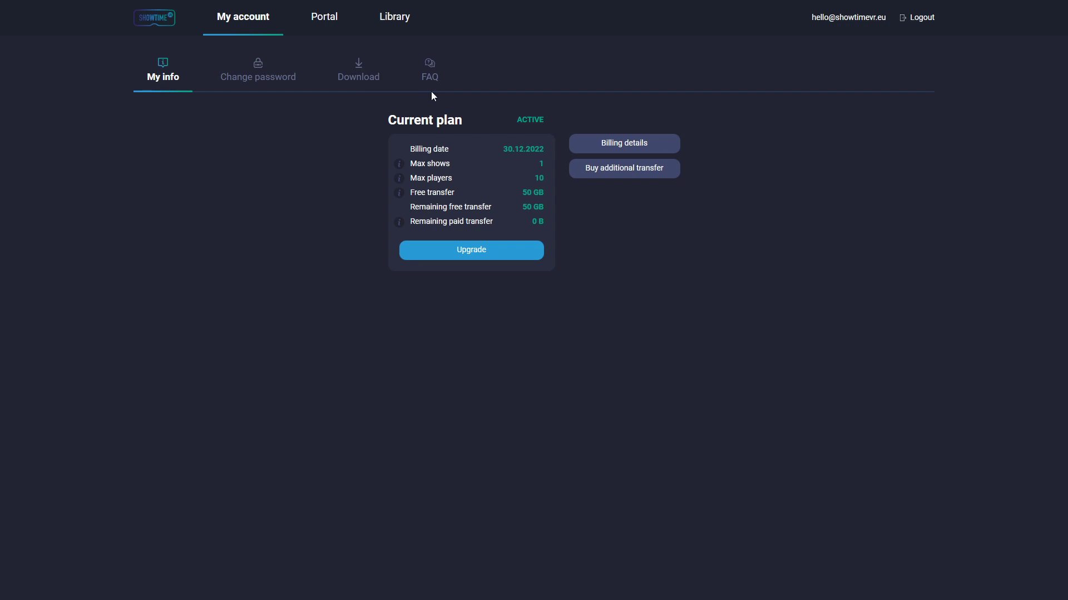
Create a new show in the portal and open its name for editing.
{"action": "left_click", "coordinate": [327, 20]}
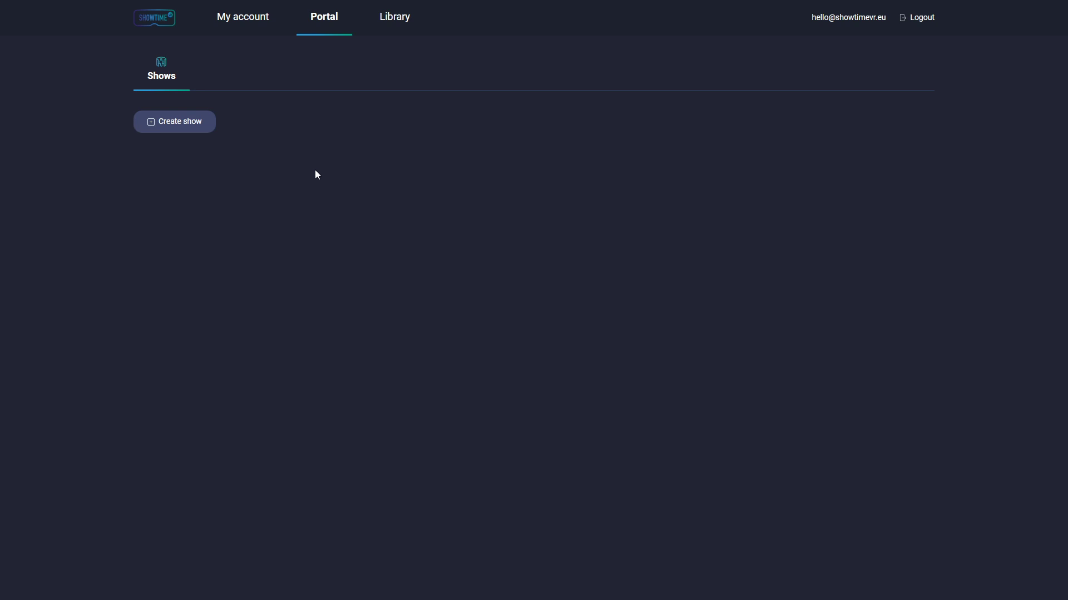
{"action": "left_click", "coordinate": [185, 123]}
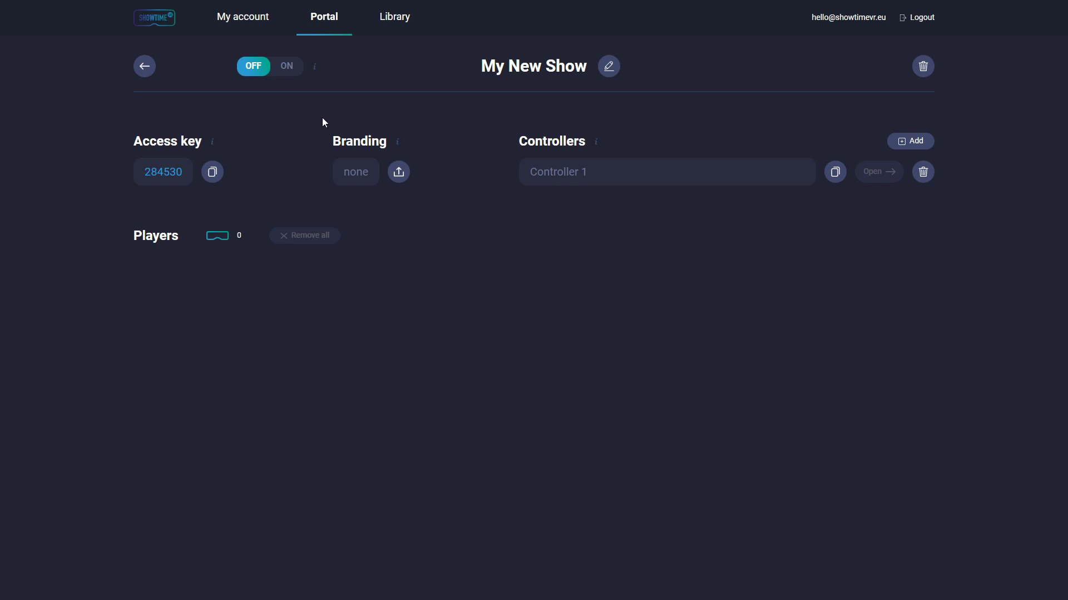
{"action": "left_click", "coordinate": [608, 68]}
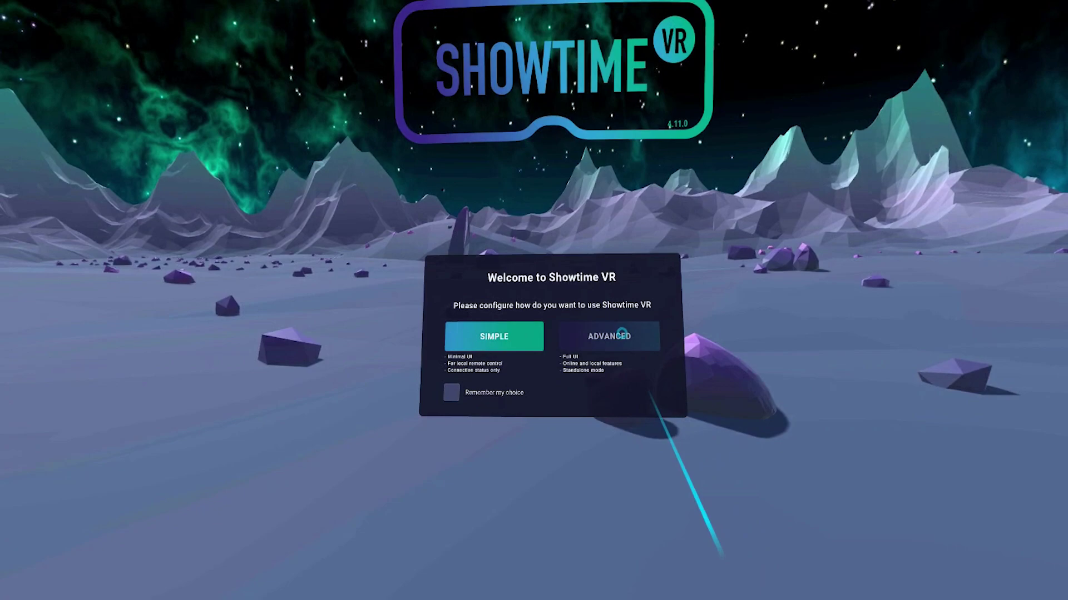
Choose Advanced mode in the headset player and connect it to the show by entering the show's access key.
{"action": "left_click", "coordinate": [638, 341]}
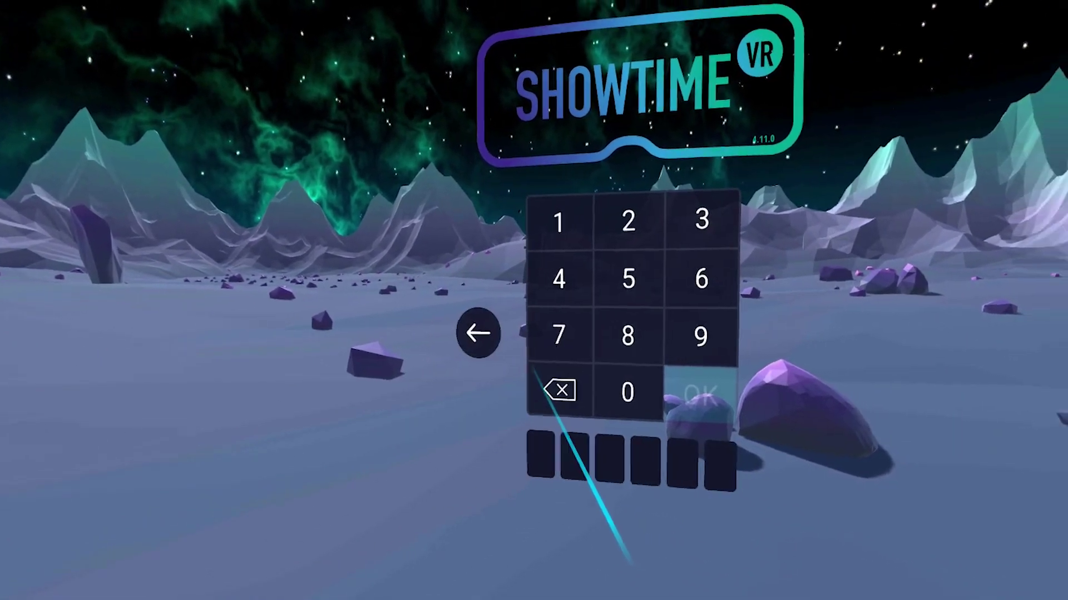
{"action": "left_click", "coordinate": [627, 219]}
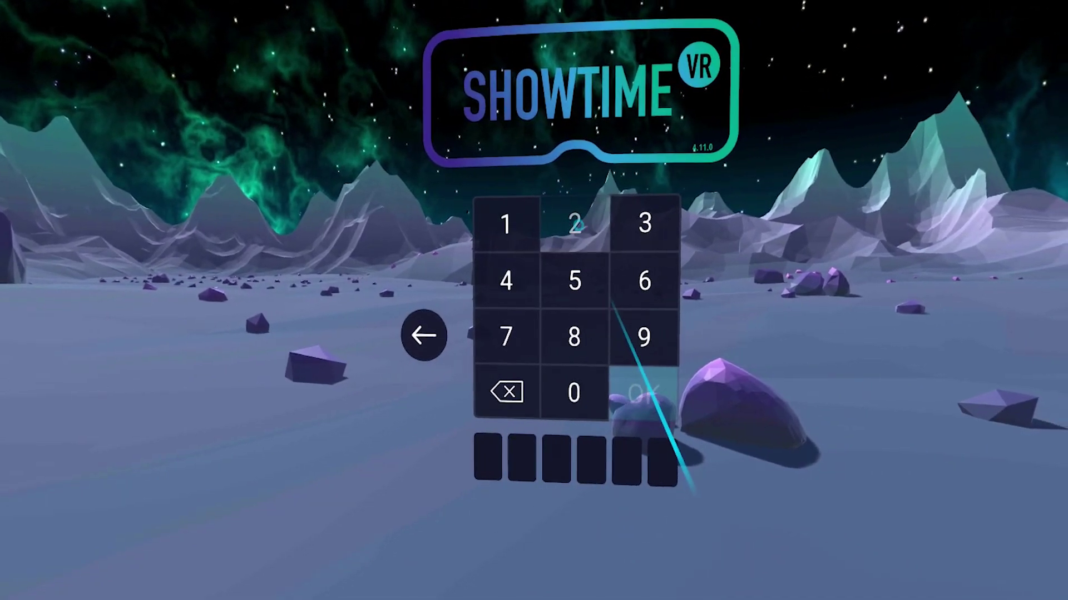
{"action": "left_click", "coordinate": [576, 338]}
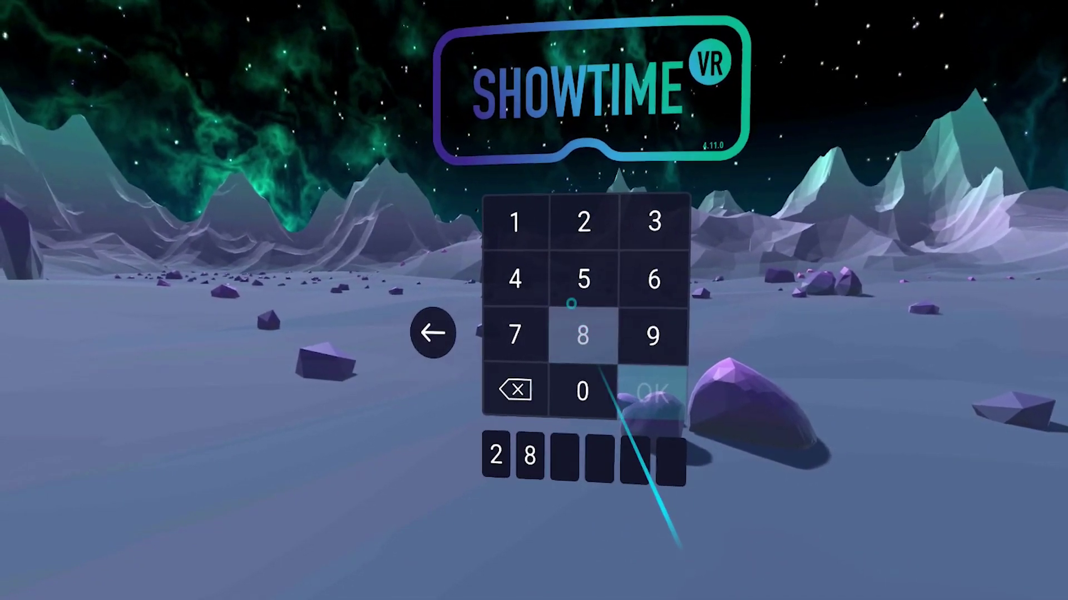
{"action": "left_click", "coordinate": [512, 276]}
{"action": "left_click", "coordinate": [584, 276]}
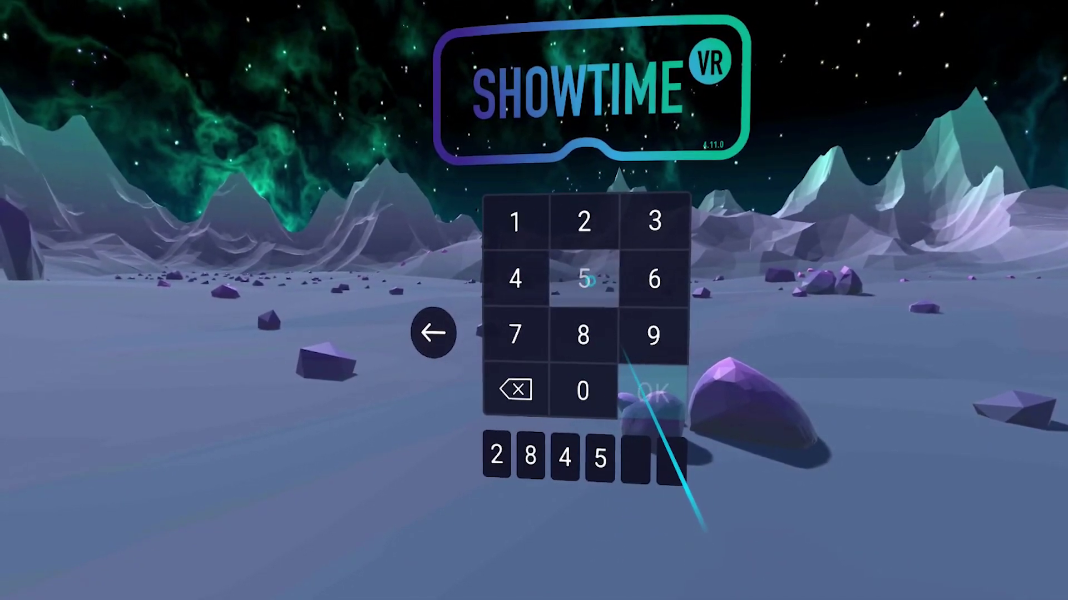
{"action": "left_click", "coordinate": [646, 228]}
{"action": "left_click", "coordinate": [589, 384]}
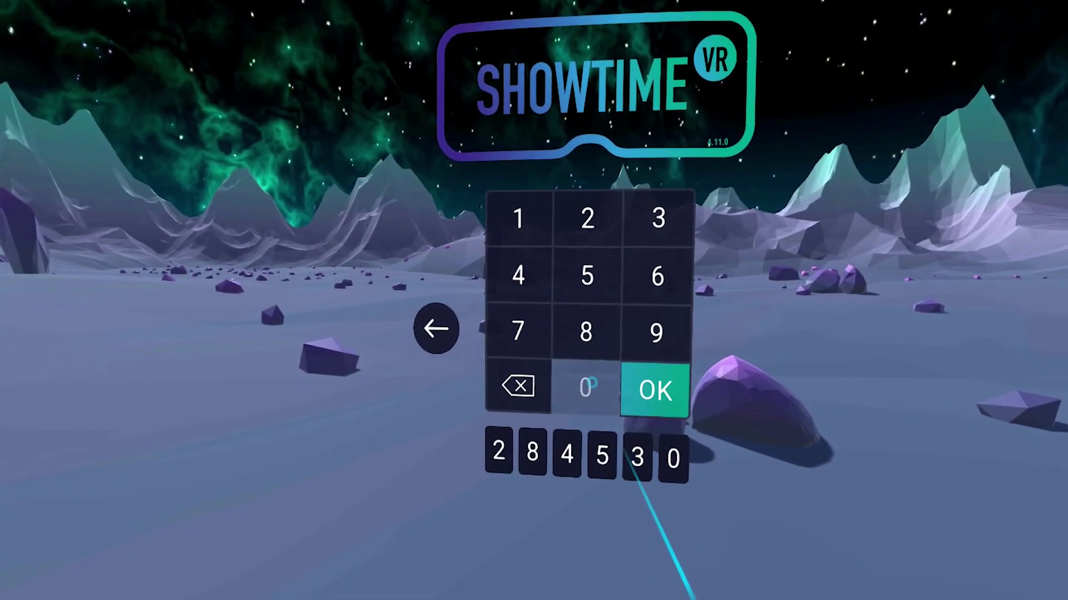
{"action": "left_click", "coordinate": [628, 386]}
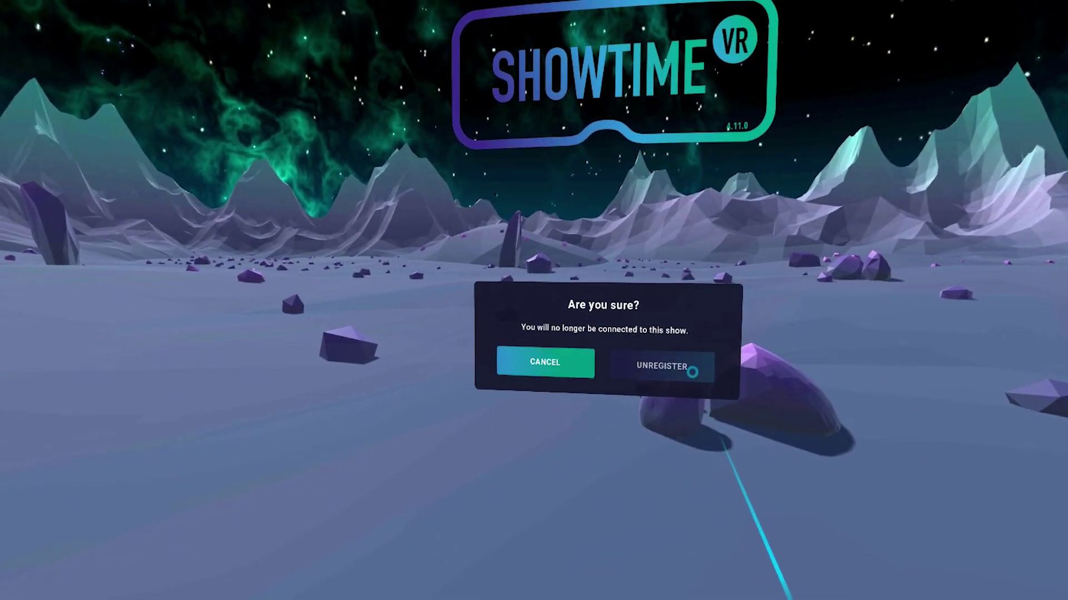
Unregister the headset from the show.
{"action": "left_click", "coordinate": [679, 365]}
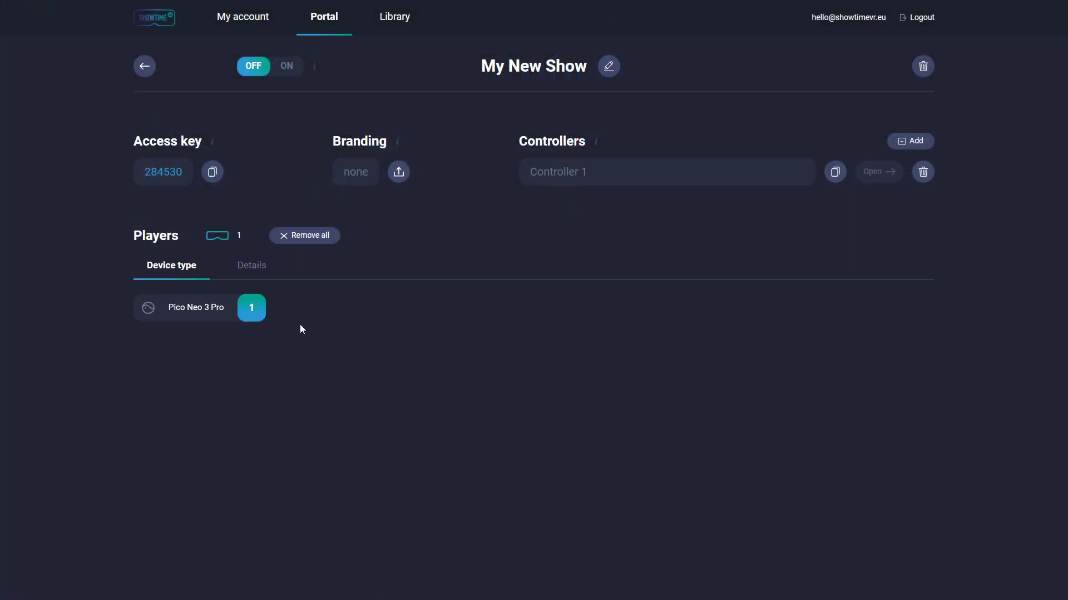
View the details of My New Show's players and upload logo.png to the show's branding folder.
{"action": "left_click", "coordinate": [253, 268]}
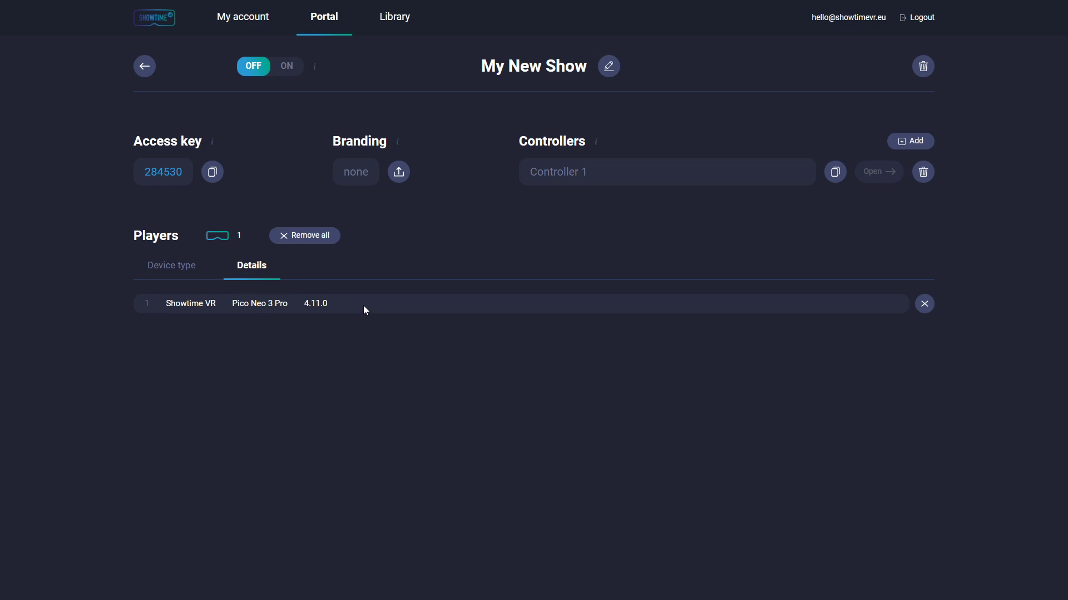
{"action": "left_click", "coordinate": [399, 174]}
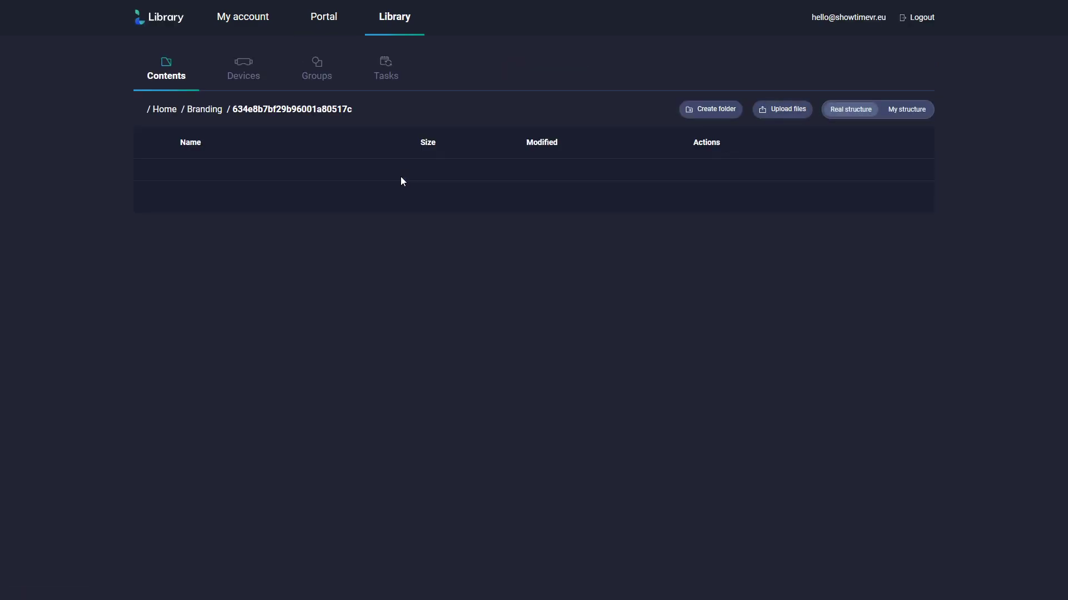
{"action": "left_click", "coordinate": [790, 113]}
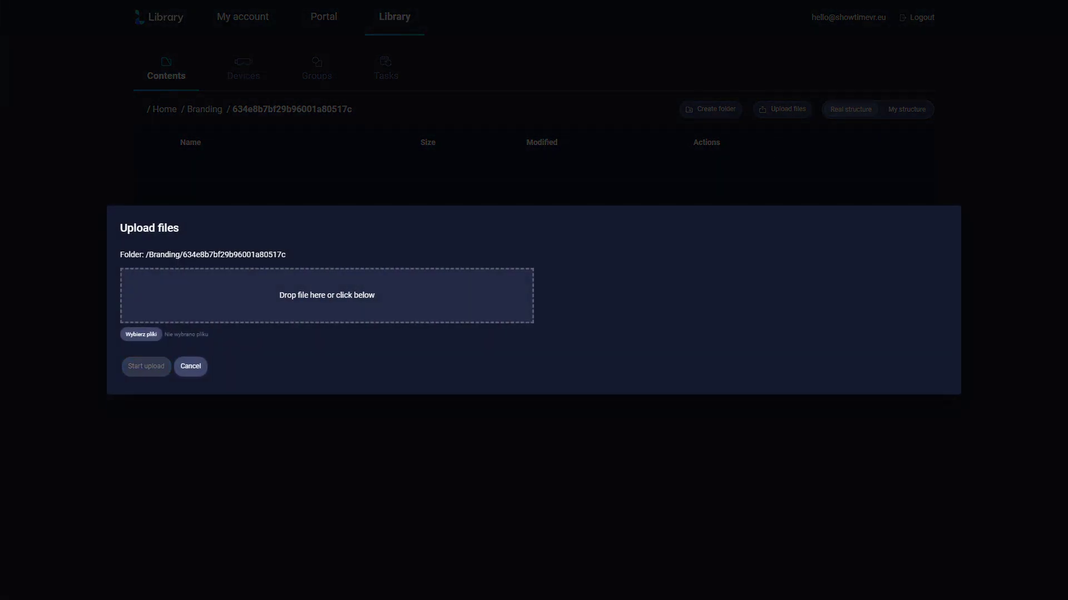
{"action": "left_click_drag", "start_coordinate": [705, 292], "coordinate": [399, 308]}
{"action": "left_click", "coordinate": [138, 370]}
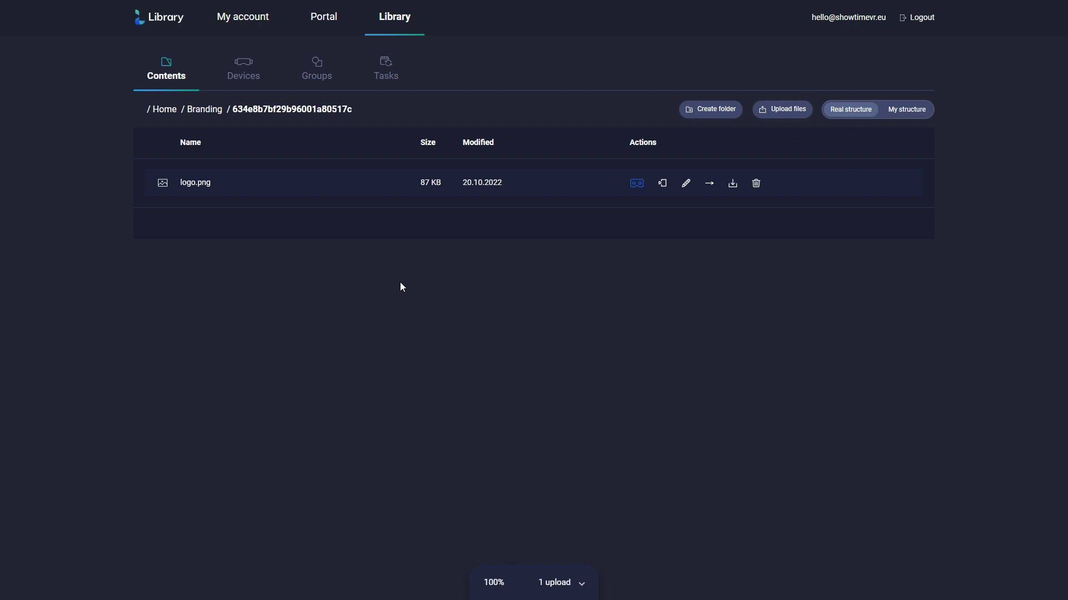
Switch on My New Show in the portal and select the Showtime VR player in Controller 1.
{"action": "left_click", "coordinate": [319, 18]}
{"action": "left_click", "coordinate": [317, 184]}
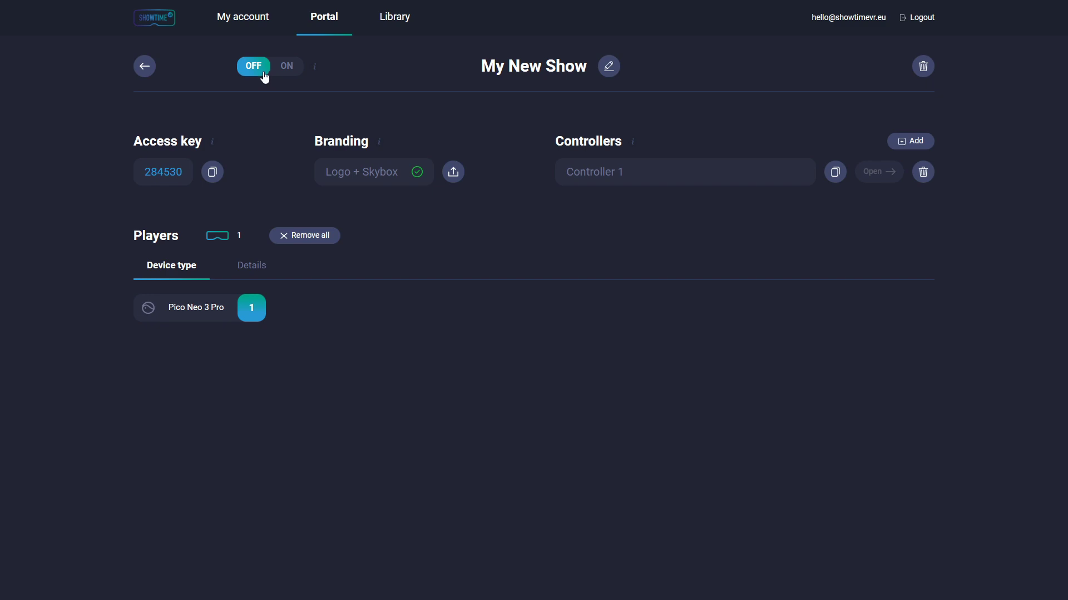
{"action": "left_click", "coordinate": [265, 76]}
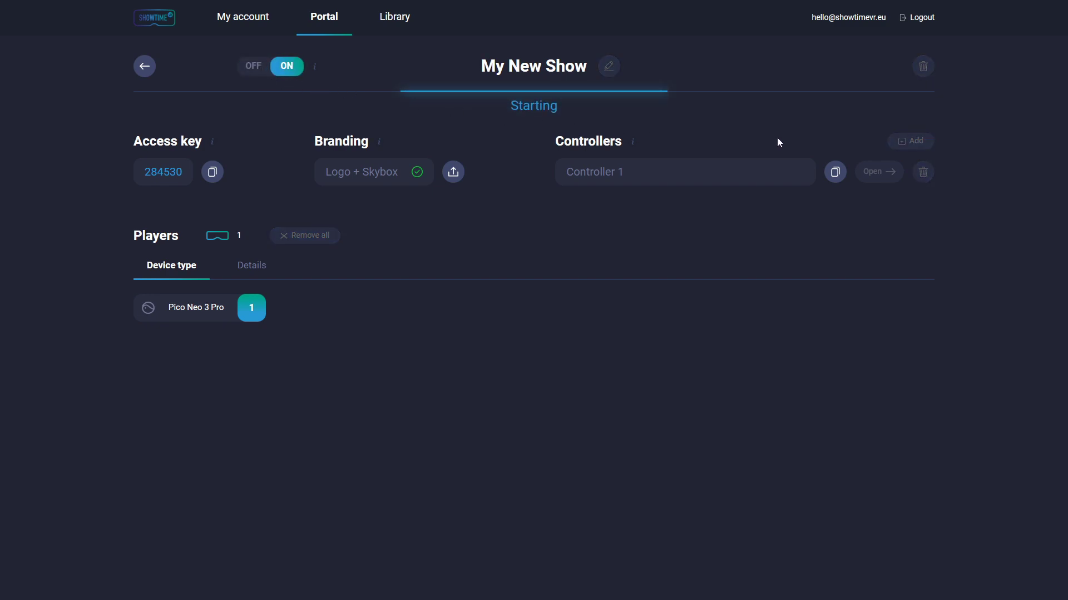
{"action": "left_click", "coordinate": [878, 173]}
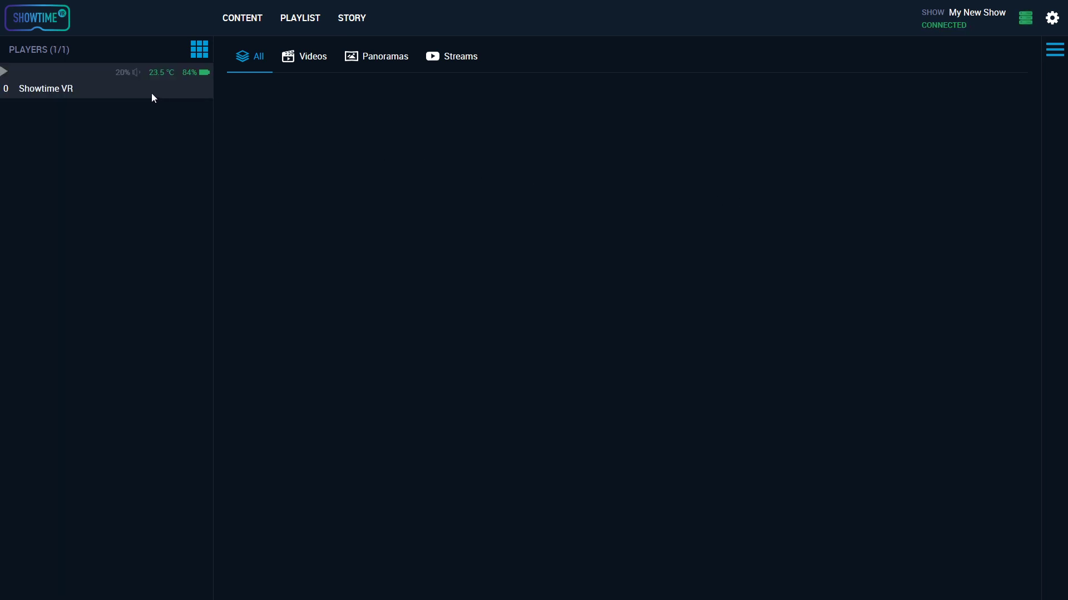
{"action": "left_click", "coordinate": [151, 94]}
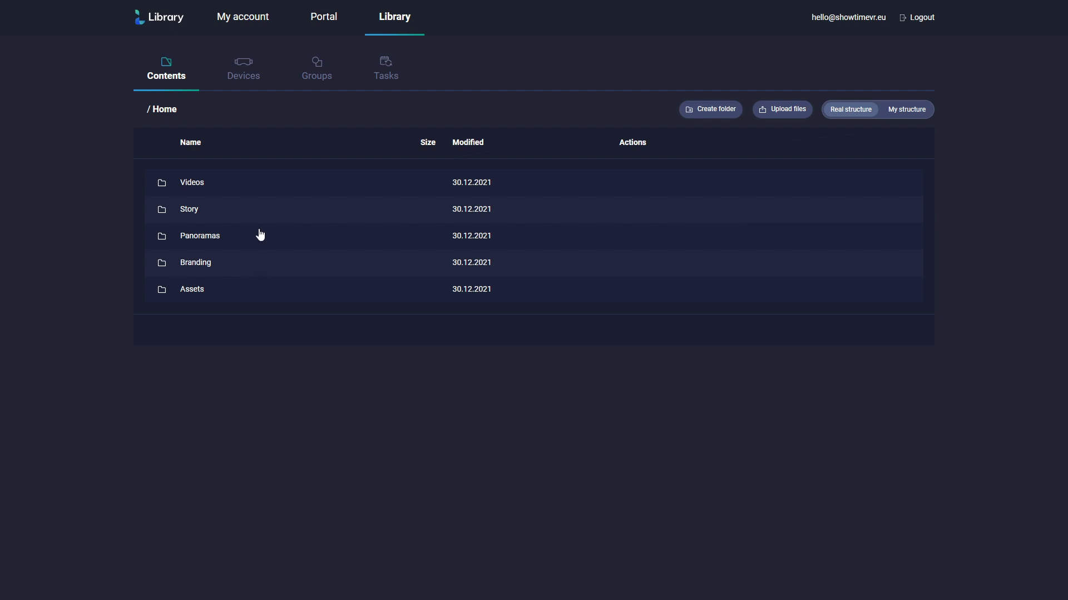
Open the 3D folder inside Videos in the library's real structure.
{"action": "left_click", "coordinate": [240, 192]}
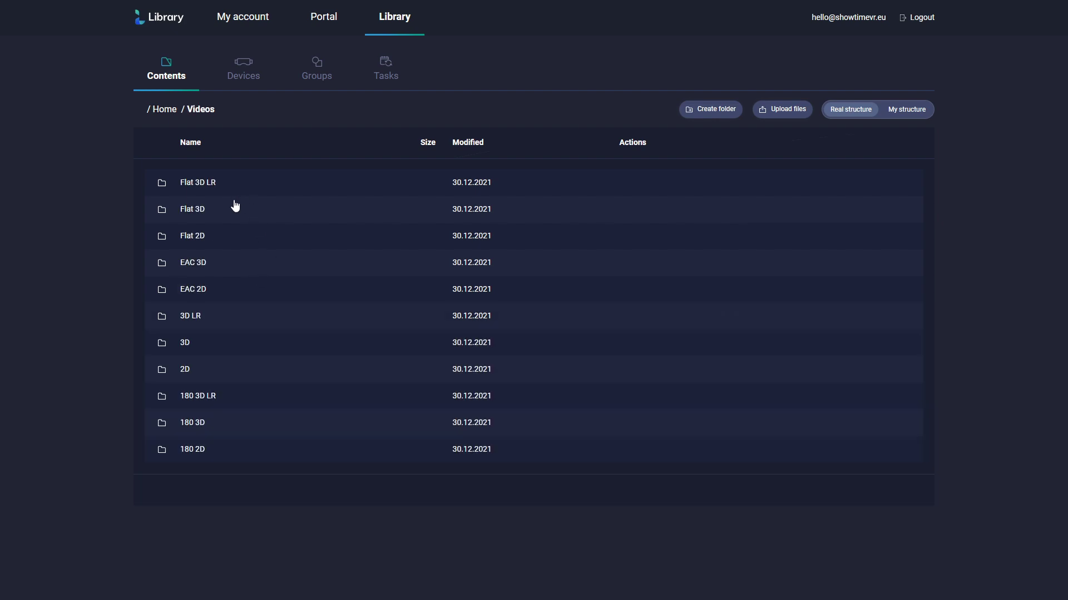
{"action": "left_click", "coordinate": [198, 345]}
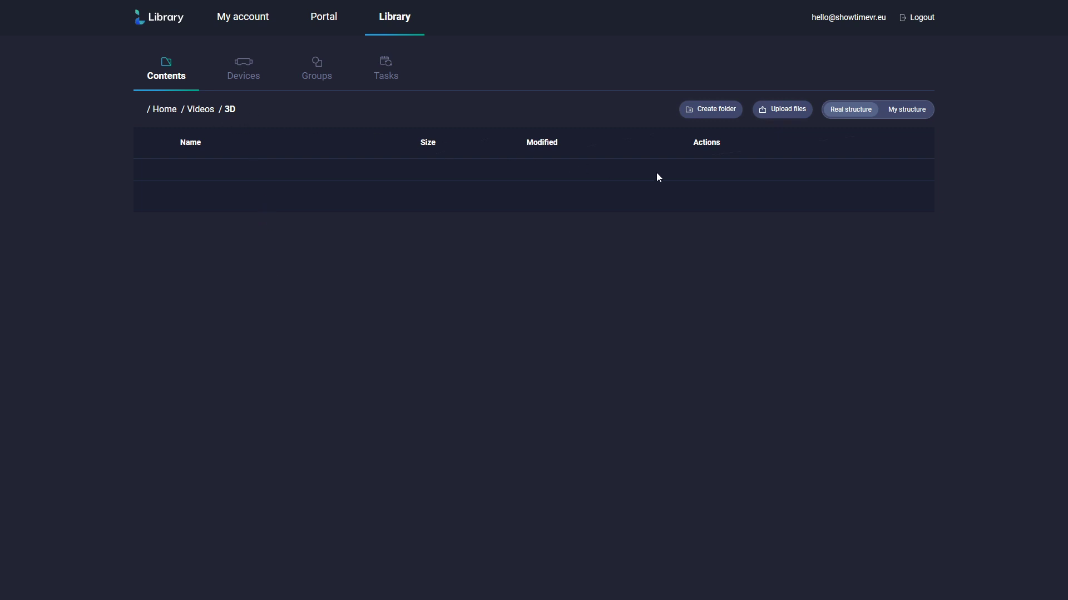
Create a folder named "project 2" in the Home folder of My structure and open it.
{"action": "left_click", "coordinate": [904, 110]}
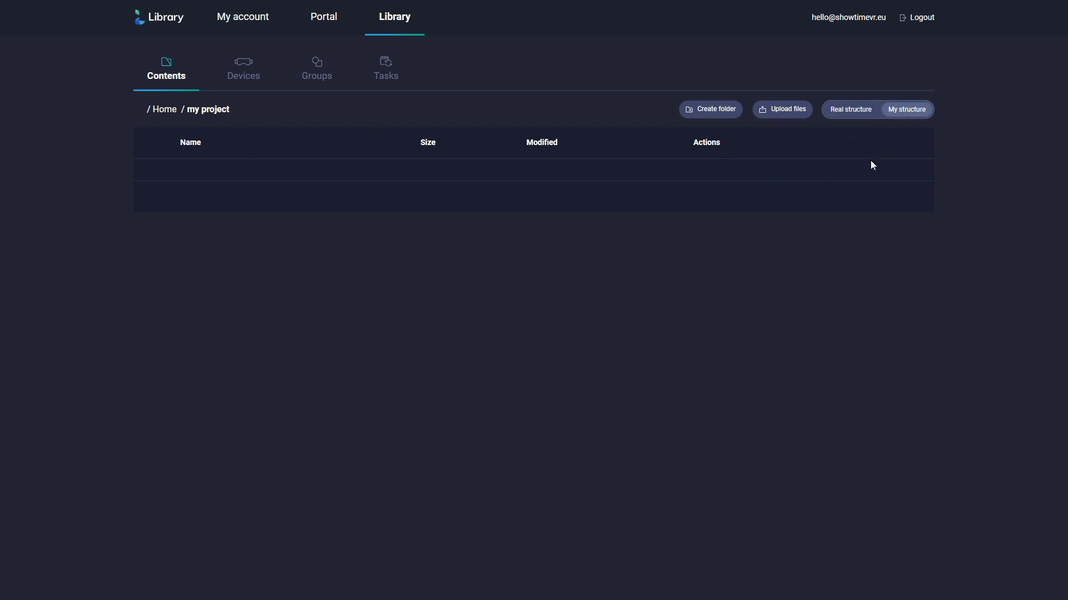
{"action": "left_click", "coordinate": [157, 111]}
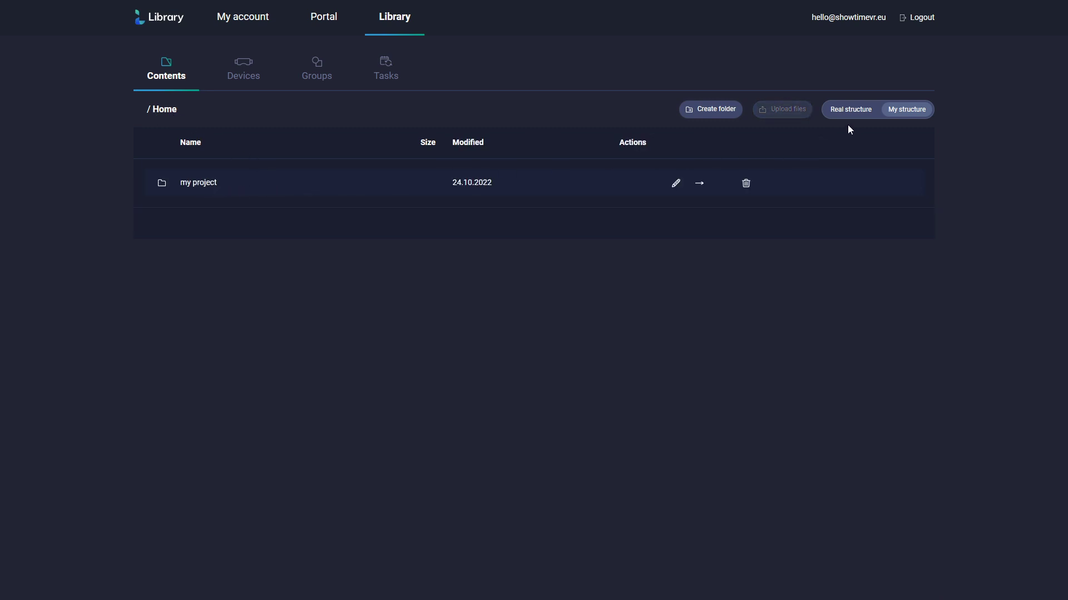
{"action": "left_click", "coordinate": [739, 116]}
{"action": "left_click", "coordinate": [476, 292]}
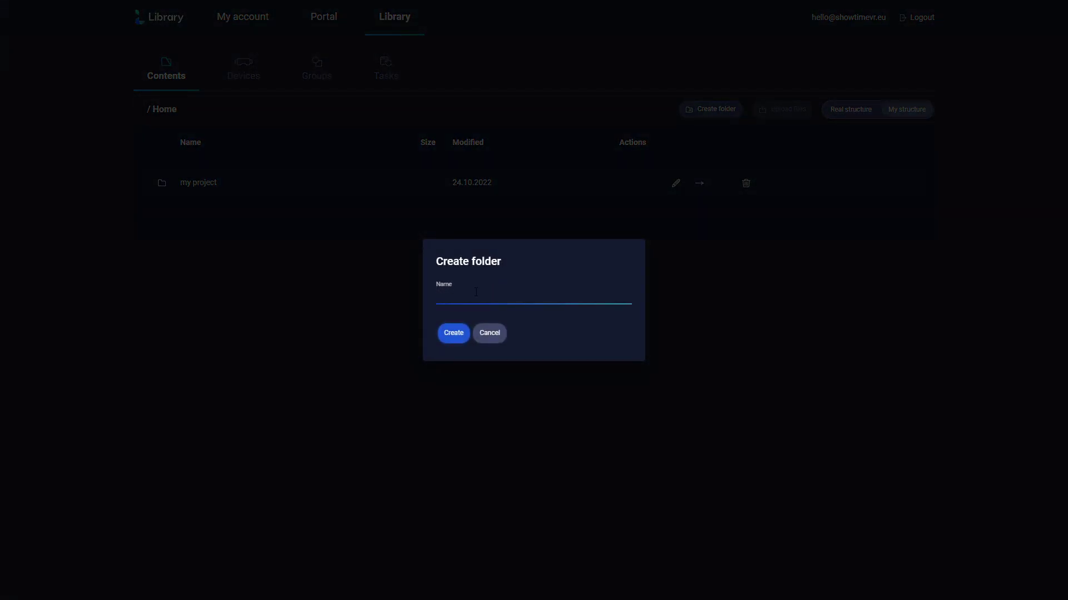
{"action": "type", "text": "project 2"}
{"action": "left_click", "coordinate": [455, 334]}
{"action": "left_click", "coordinate": [206, 192]}
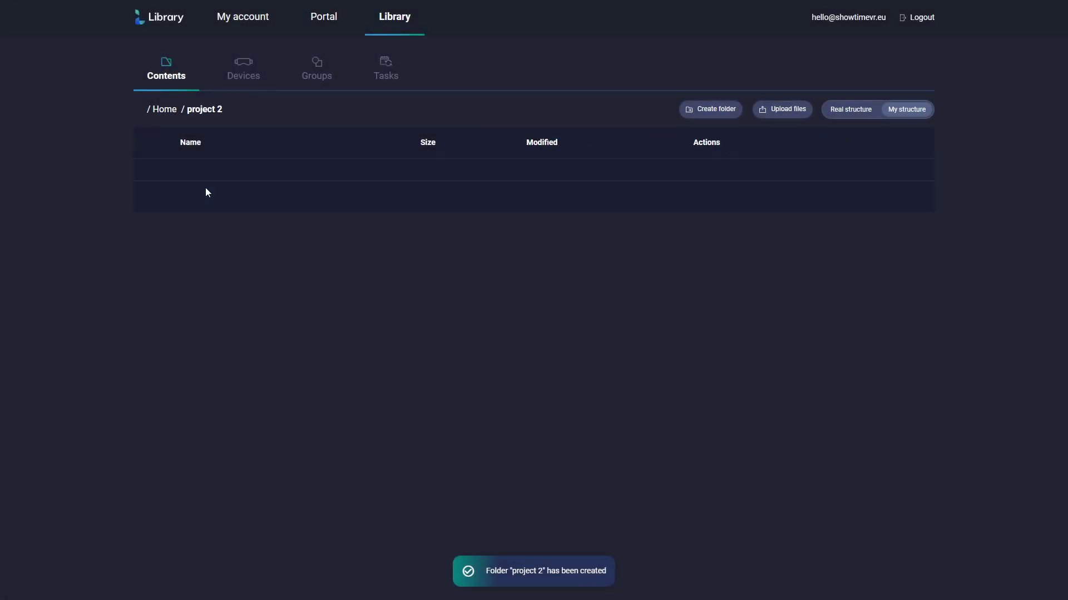
Add sample.video.360TB.mp4 and sample.panorama.mono.jpg to an upload for project 2, assigning the video to the Videos 3D real folder.
{"action": "left_click", "coordinate": [790, 110]}
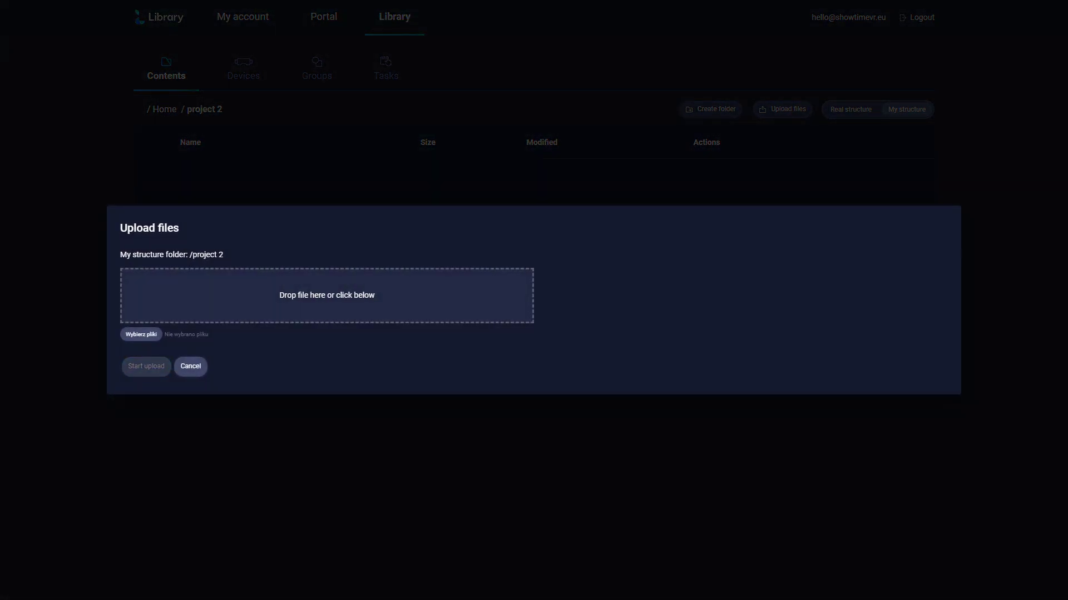
{"action": "left_click_drag", "start_coordinate": [1067, 261], "coordinate": [418, 292]}
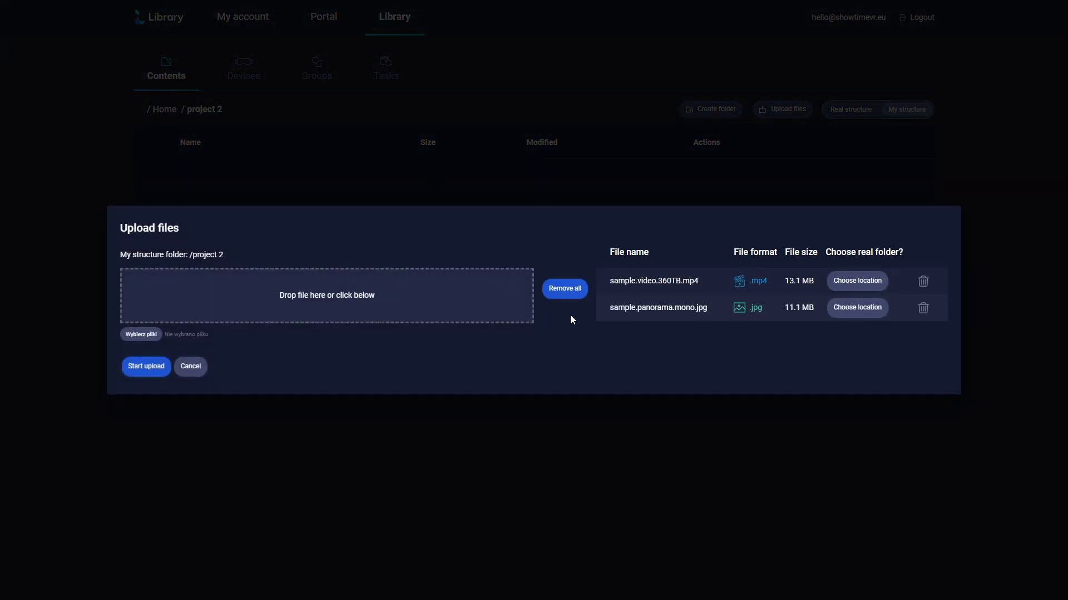
{"action": "left_click", "coordinate": [866, 278]}
{"action": "mouse_move", "coordinate": [861, 337]}
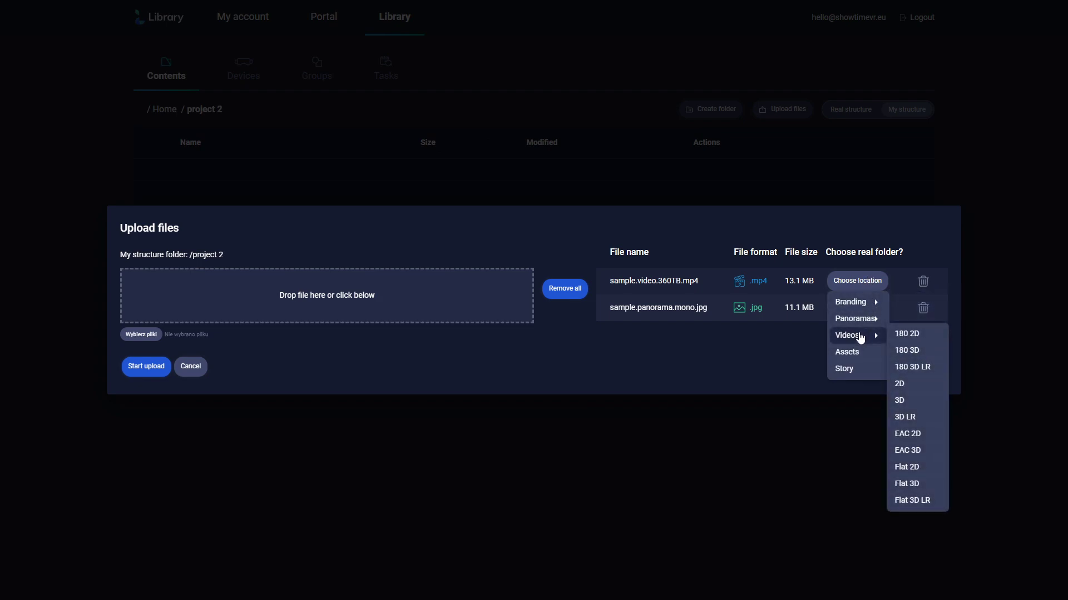
{"action": "left_click", "coordinate": [914, 403]}
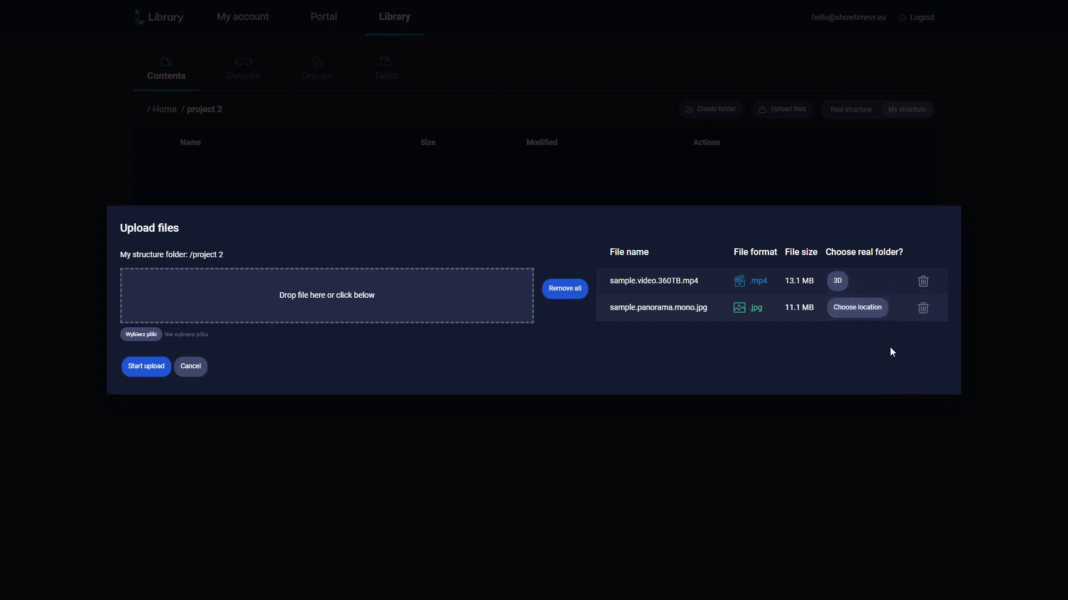
Assign sample.panorama.mono.jpg to the Panoramas 2D real folder and upload both files.
{"action": "left_click", "coordinate": [866, 306]}
{"action": "mouse_move", "coordinate": [875, 355]}
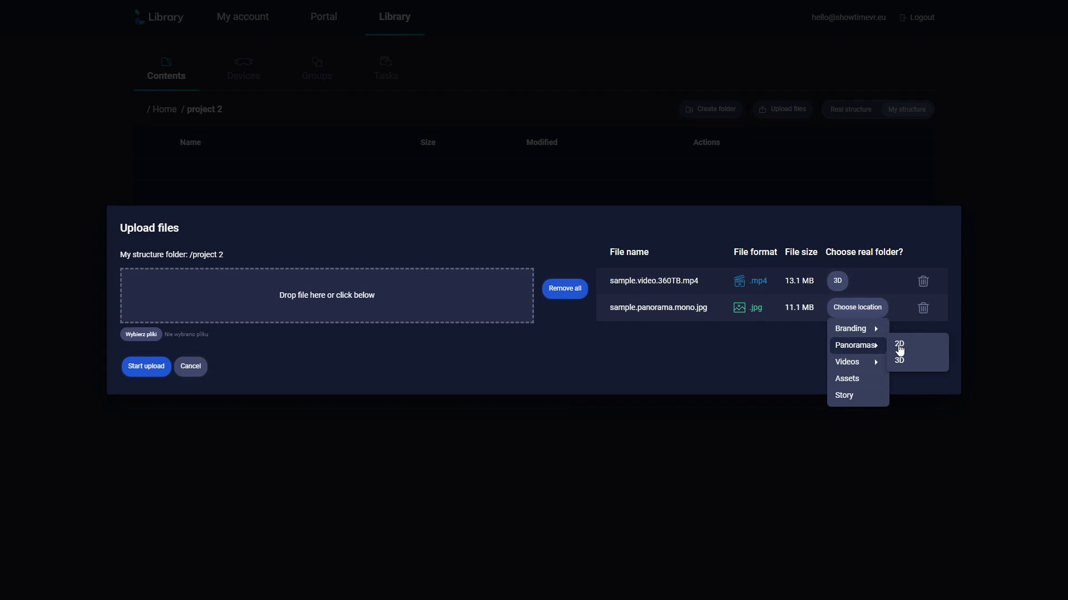
{"action": "left_click", "coordinate": [903, 344]}
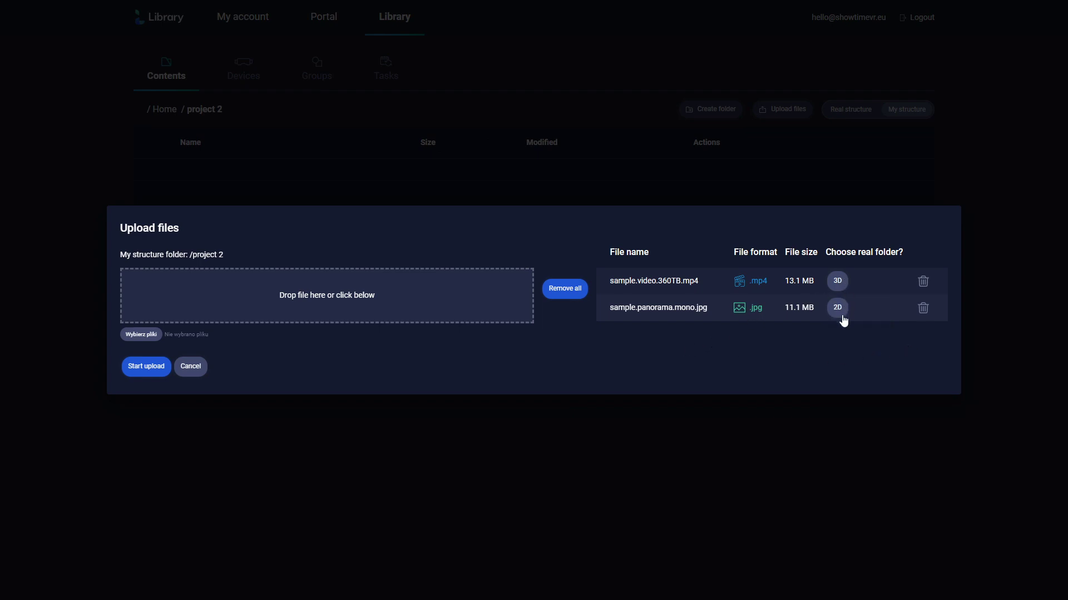
{"action": "left_click", "coordinate": [146, 370]}
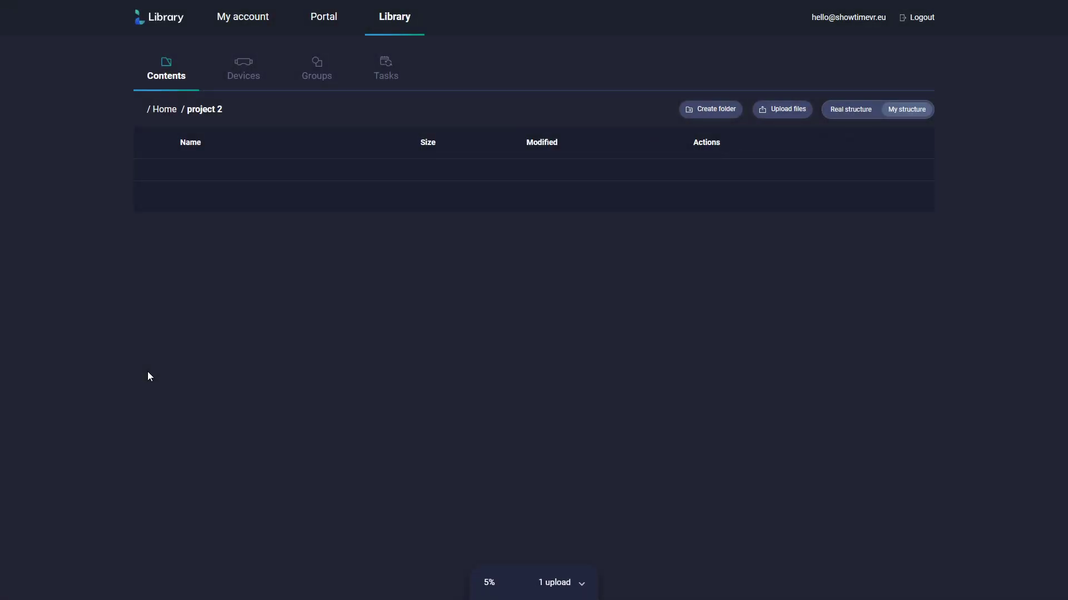
{"action": "left_click", "coordinate": [536, 581]}
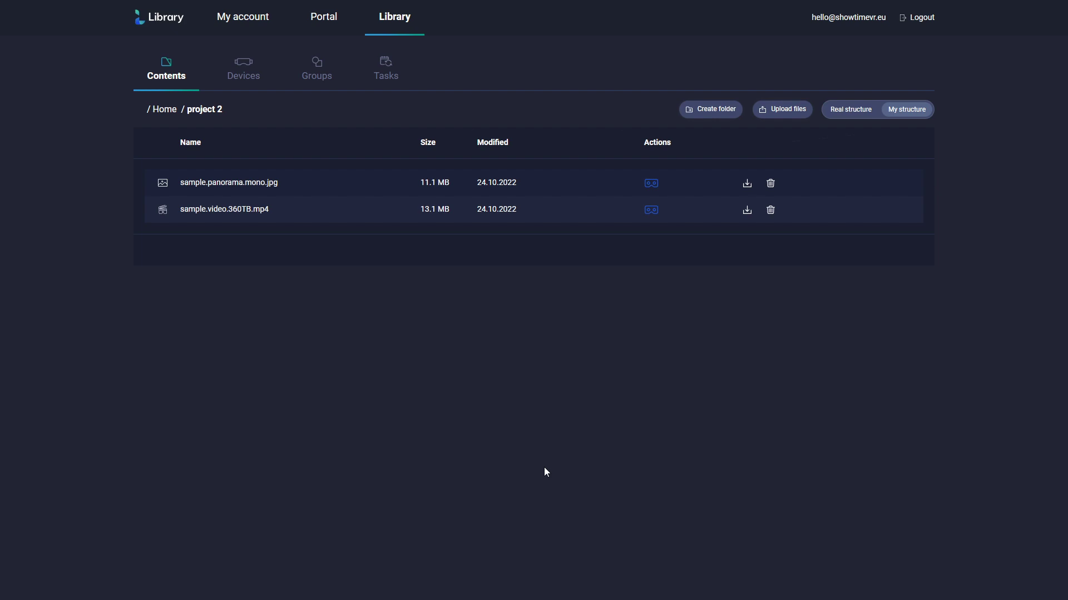
Create a task for the My New Show group that distributes sample.video.360TB.mp4 and sample.panorama.mono.jpg from project 2.
{"action": "left_click", "coordinate": [327, 80]}
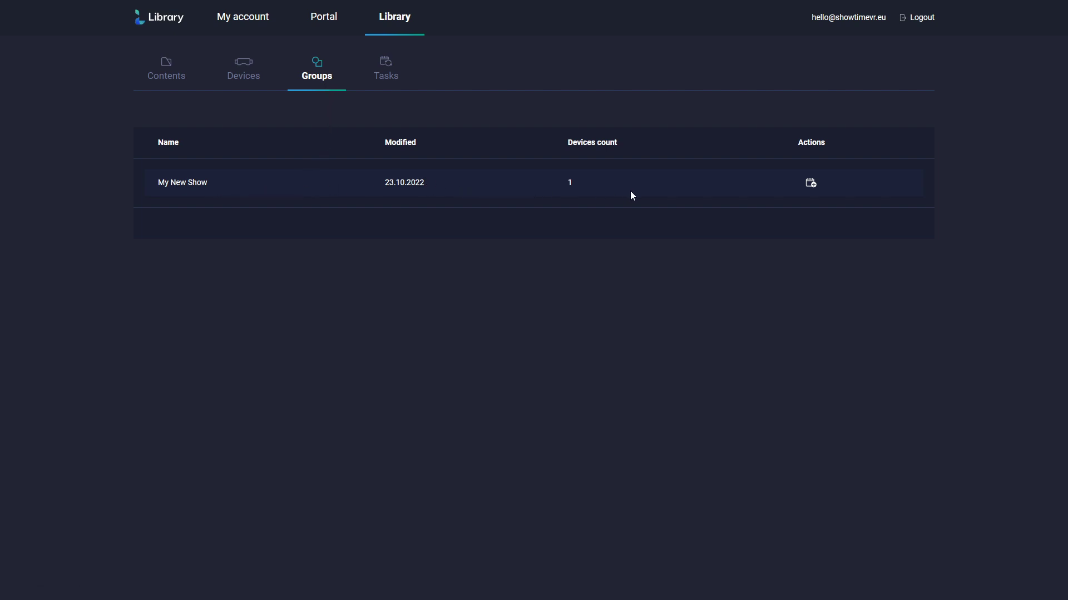
{"action": "left_click", "coordinate": [810, 185]}
{"action": "left_click", "coordinate": [73, 321]}
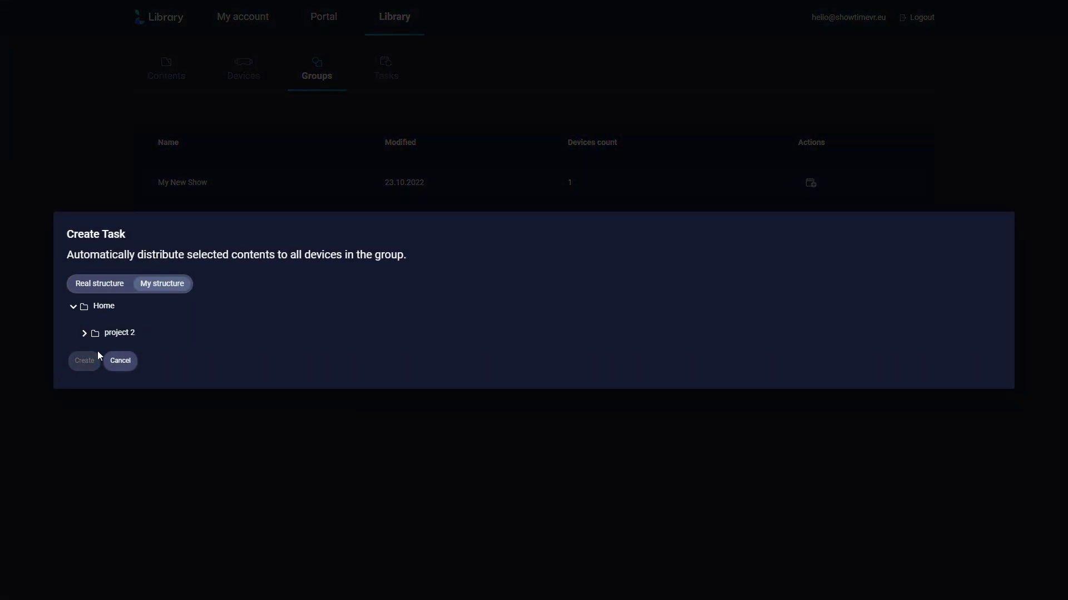
{"action": "left_click", "coordinate": [84, 332]}
{"action": "left_click", "coordinate": [107, 333]}
{"action": "left_click", "coordinate": [108, 360]}
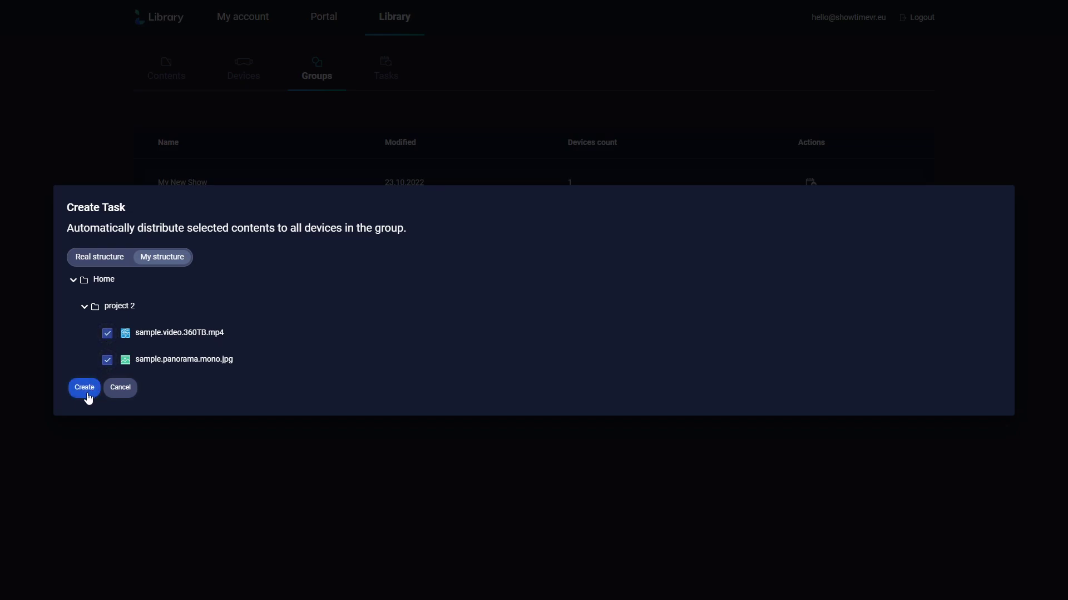
{"action": "left_click", "coordinate": [87, 391]}
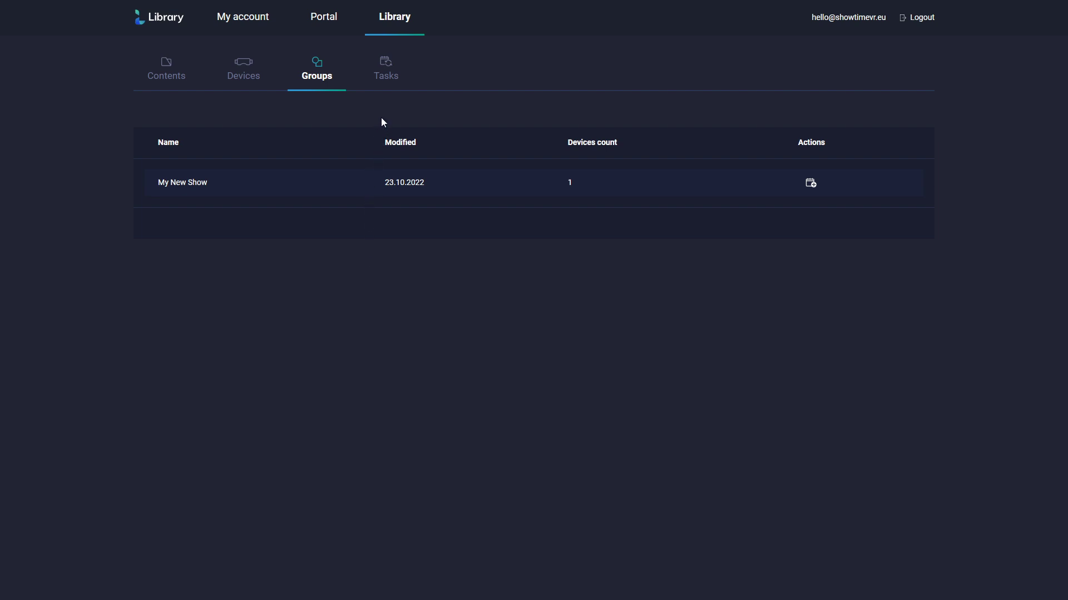
Inspect the details of the distribute task and the contents of the project 2 folder on the 0 Showtime VR device.
{"action": "left_click", "coordinate": [386, 84]}
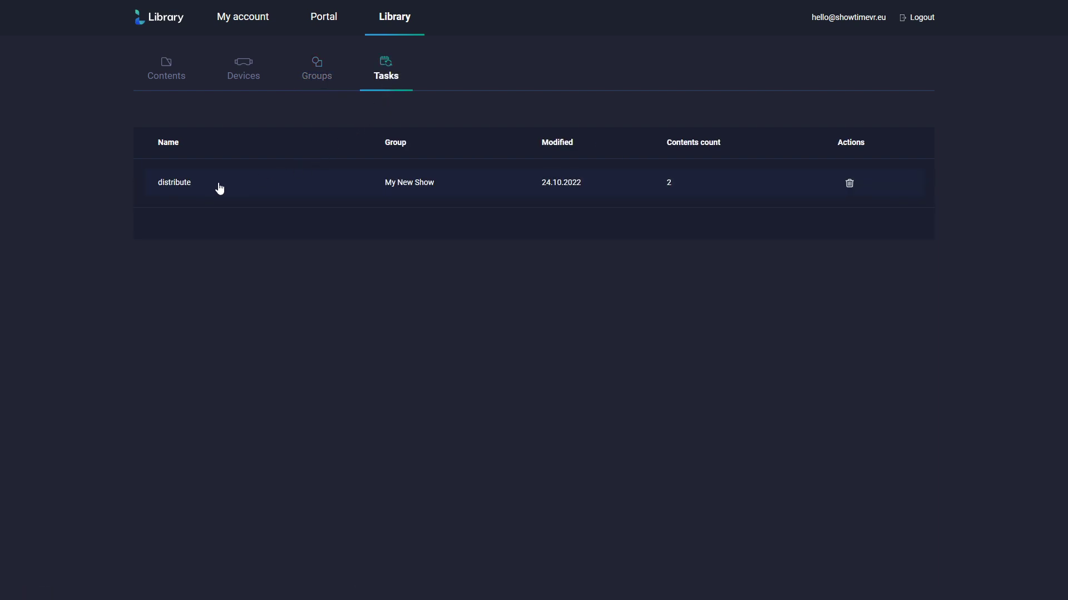
{"action": "left_click", "coordinate": [254, 190]}
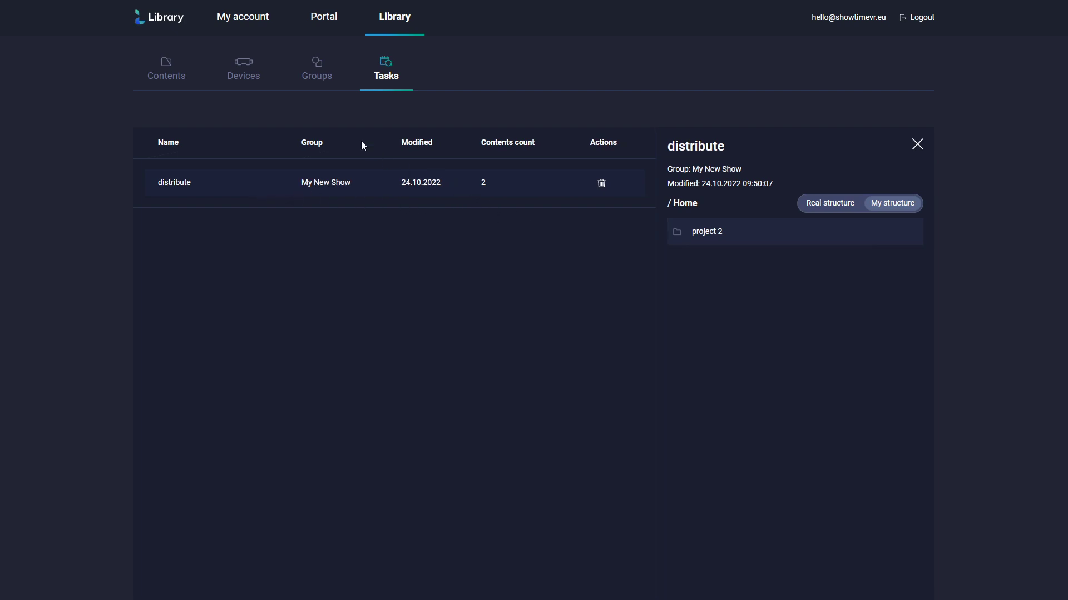
{"action": "left_click", "coordinate": [257, 83]}
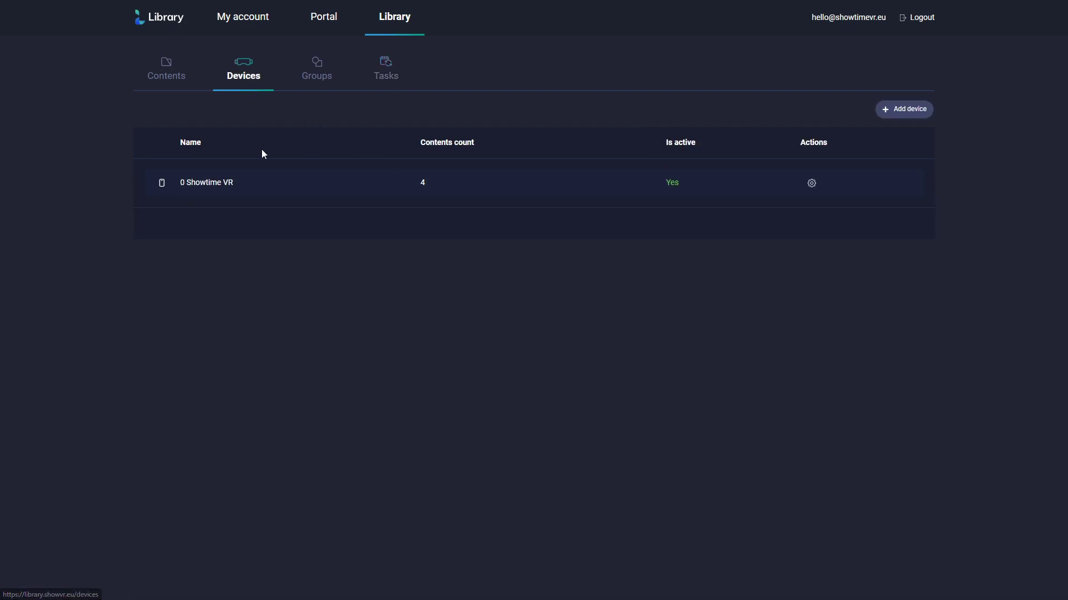
{"action": "left_click", "coordinate": [233, 183]}
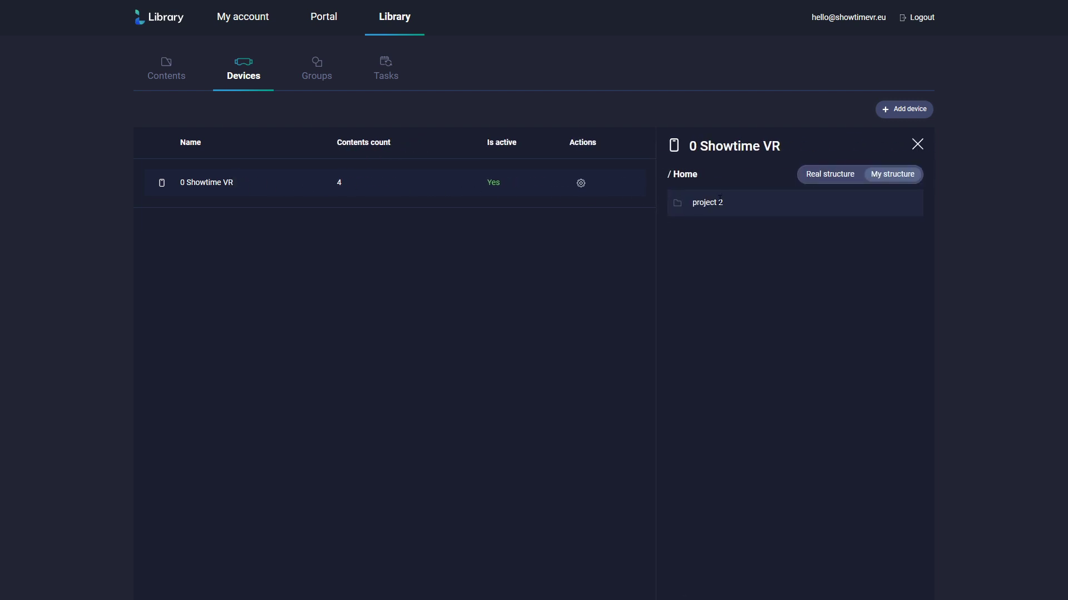
{"action": "left_click", "coordinate": [708, 204]}
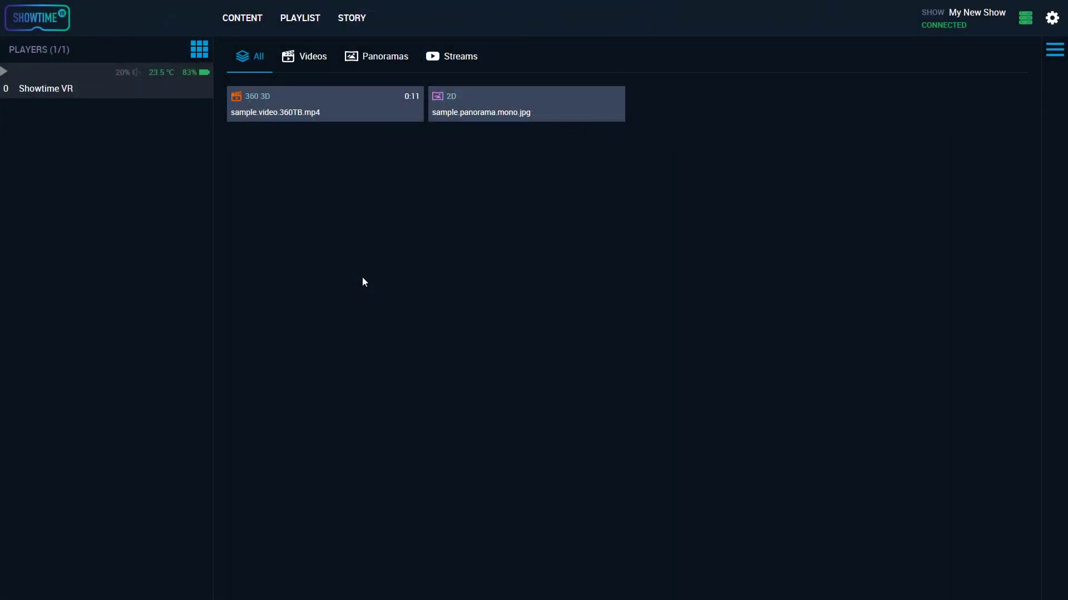
In the Showtime VR control app, start playback of sample.video.360TB.mp4 on the Showtime VR player.
{"action": "left_click", "coordinate": [339, 117]}
{"action": "left_click", "coordinate": [313, 285]}
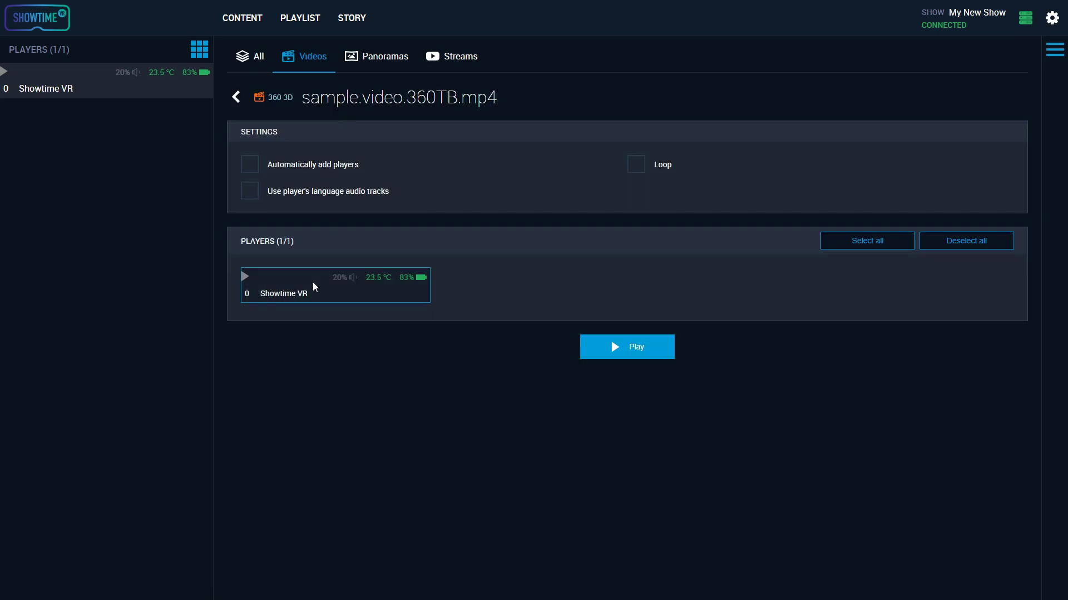
{"action": "left_click", "coordinate": [638, 352]}
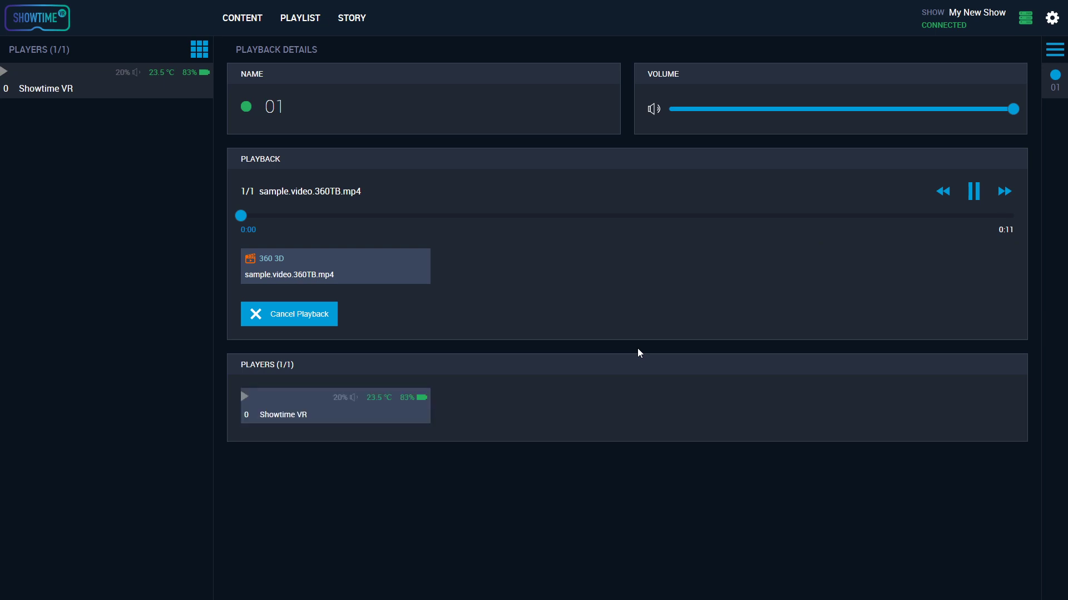